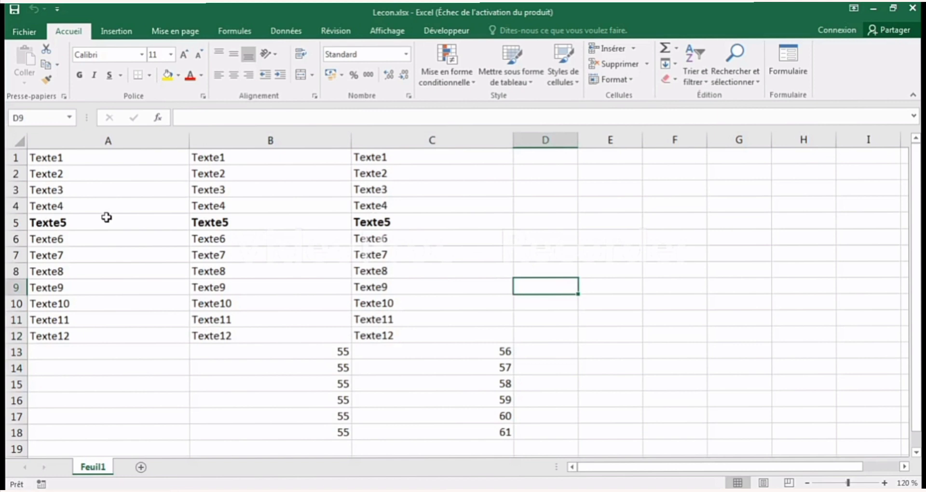
Step: Select the cell block A11:C14, replacing an initial B11:C14 selection
left_click_drag(221, 319, 434, 368)
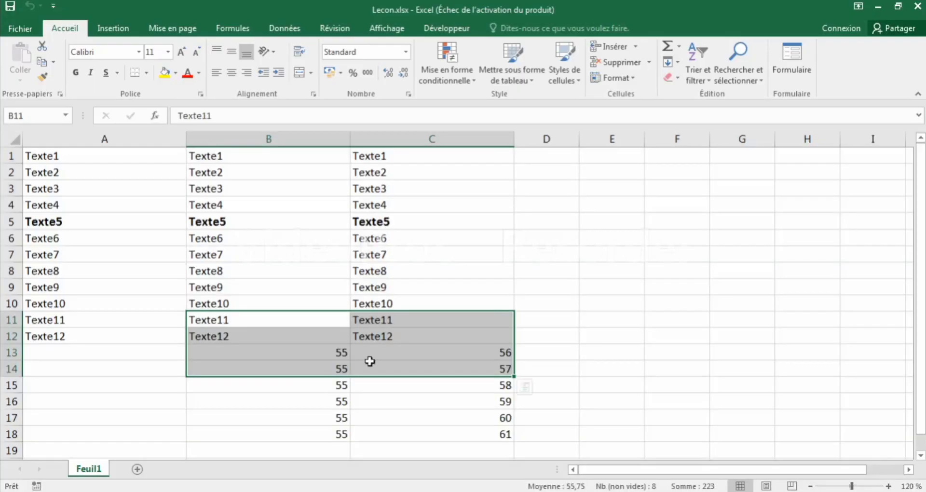
left_click(525, 284)
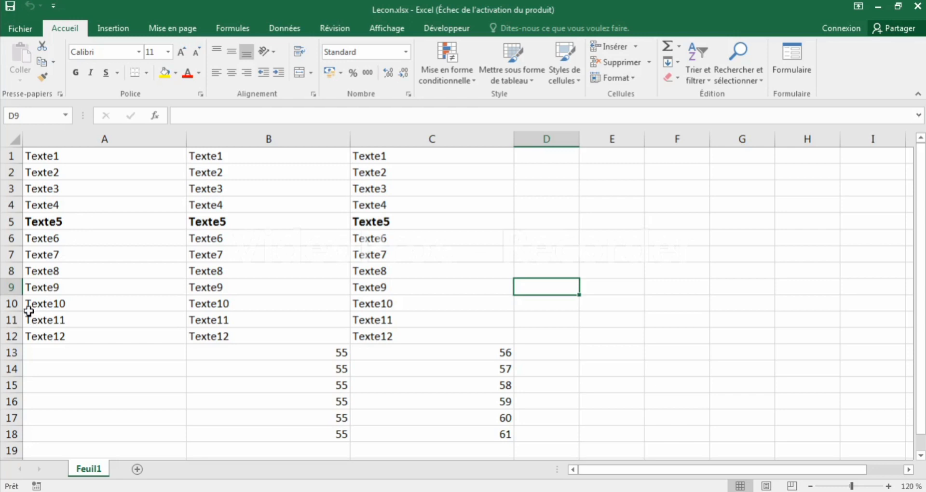
mouse_move(30, 319)
left_mouse_down()
mouse_move(153, 300)
mouse_move(283, 342)
mouse_move(393, 355)
left_mouse_up()
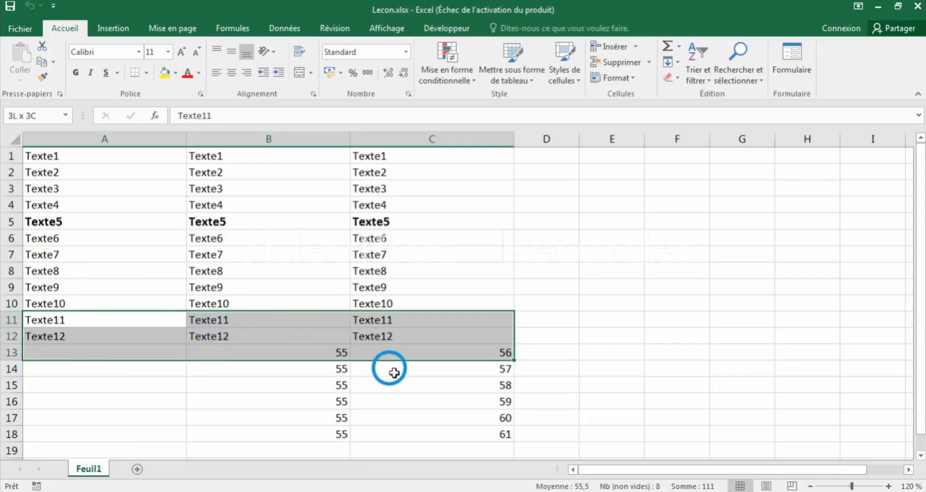
left_click_drag(393, 355, 396, 378)
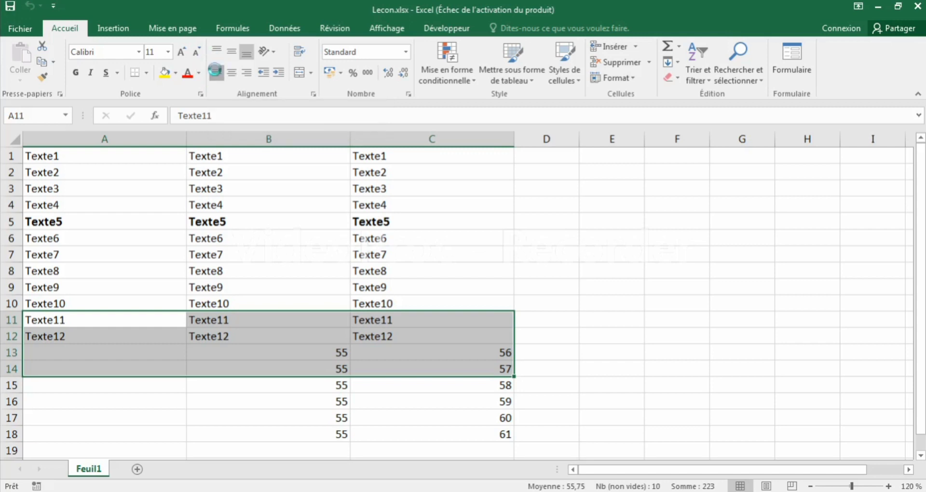
Step: Right-align the entries in A11:C14 after trying left and centre alignment
left_click(217, 73)
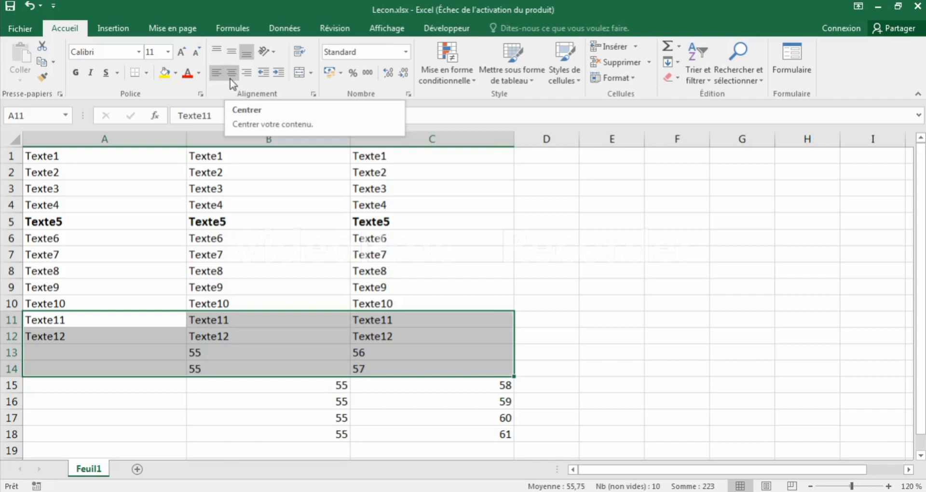
left_click(232, 73)
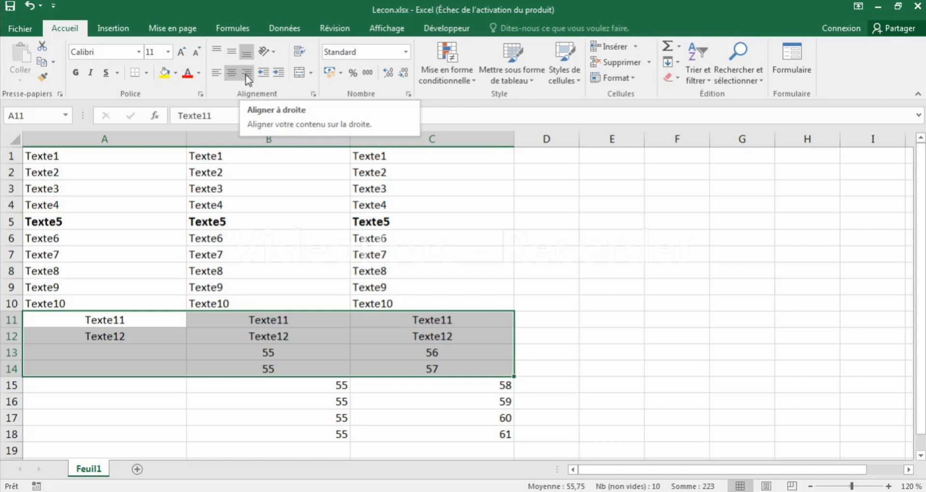
left_click(245, 74)
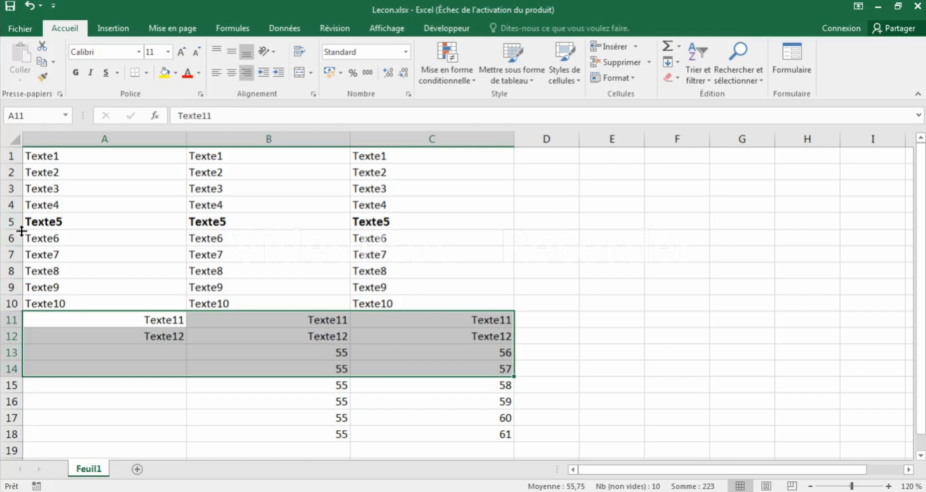
Step: Make row 5 taller and top-align Texte5 in cell A5
left_click_drag(22, 231, 23, 272)
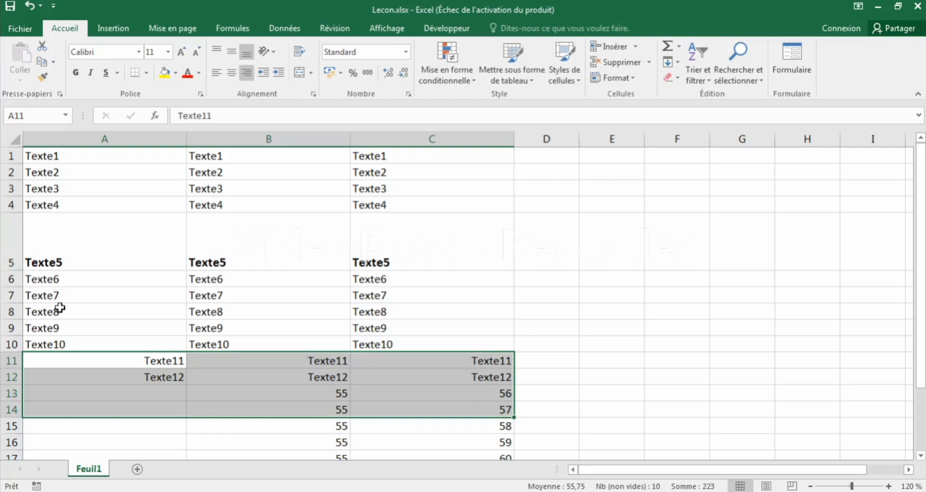
left_click(69, 258)
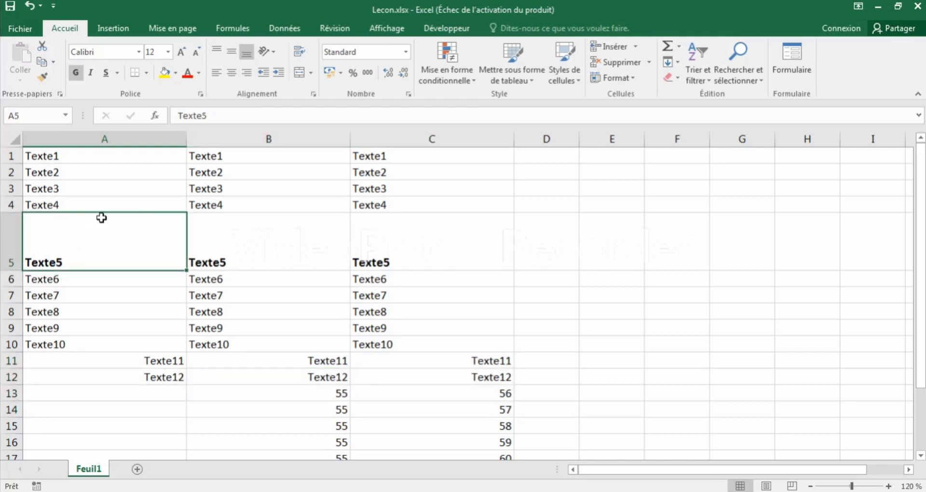
left_click(217, 51)
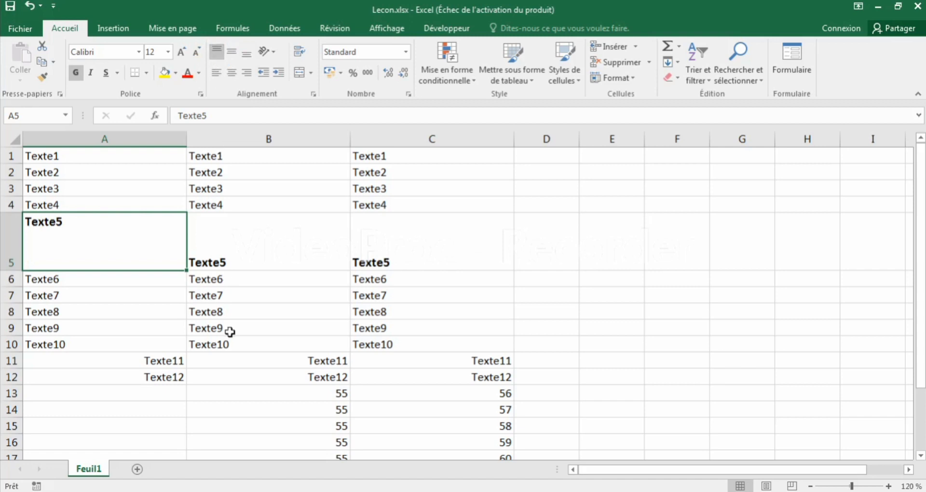
Step: Middle-align Texte5 vertically in cell B5, then select C5
left_click(263, 225)
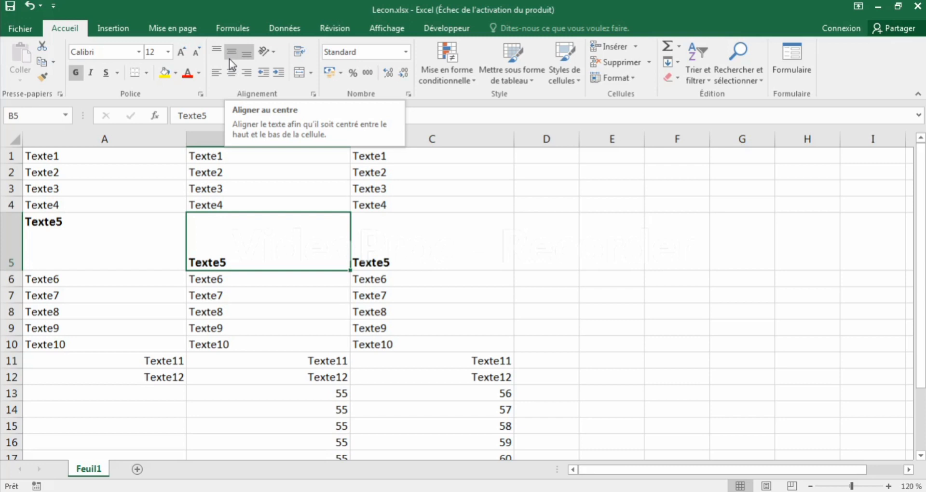
left_click(232, 64)
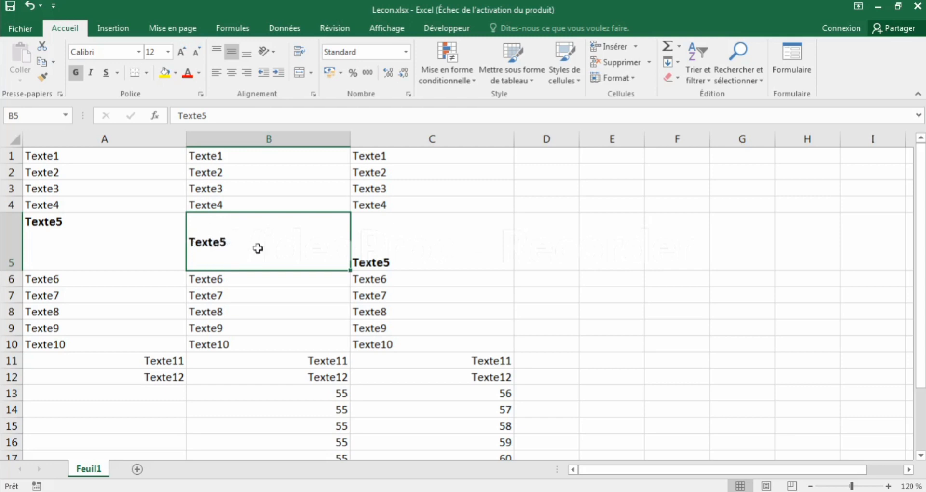
left_click(380, 255)
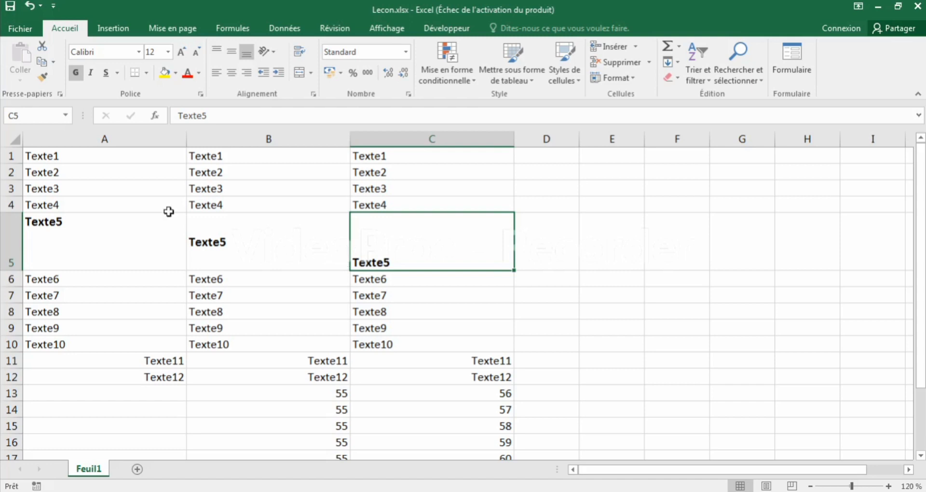
Step: Merge A6:C7 with Fusionner et centrer, accepting that only Texte6 is kept
left_click(67, 280)
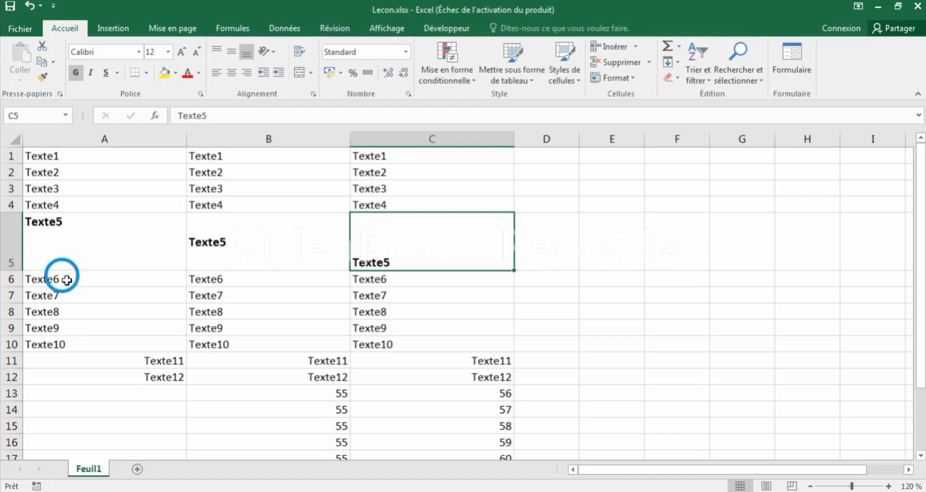
left_click_drag(66, 280, 70, 298)
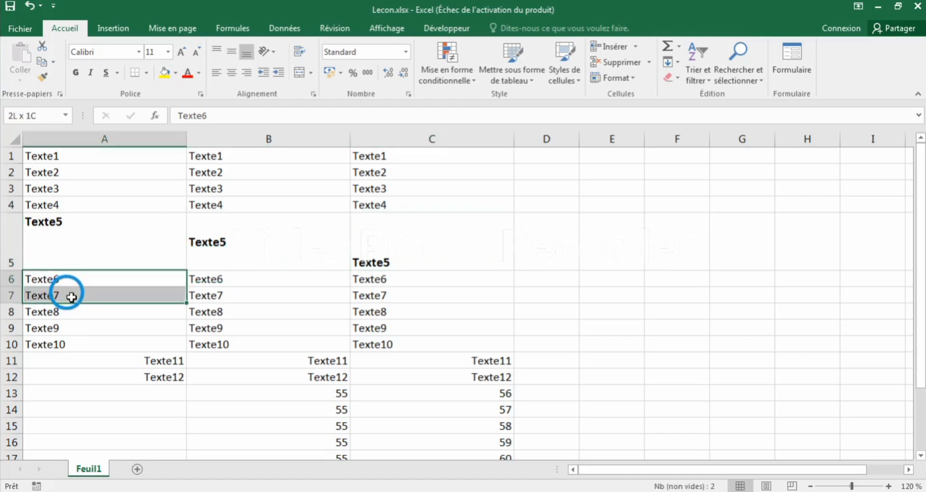
left_click_drag(106, 278, 368, 293)
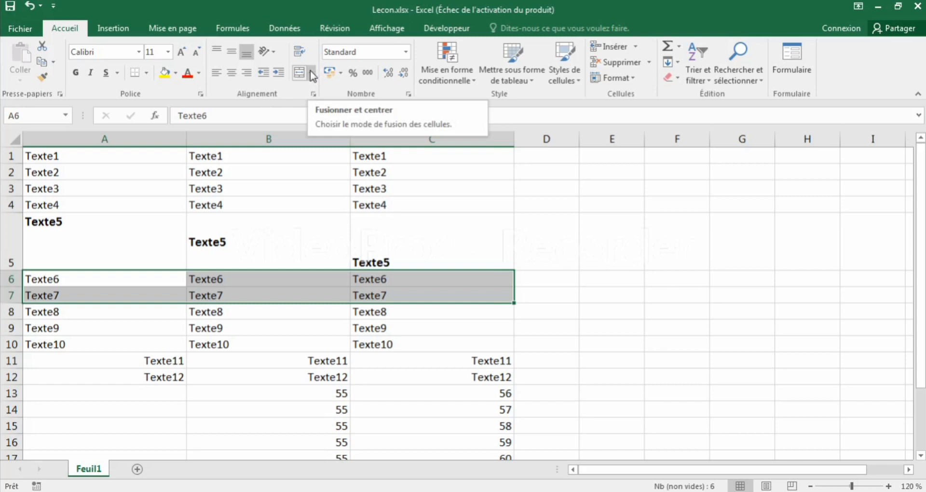
left_click(312, 76)
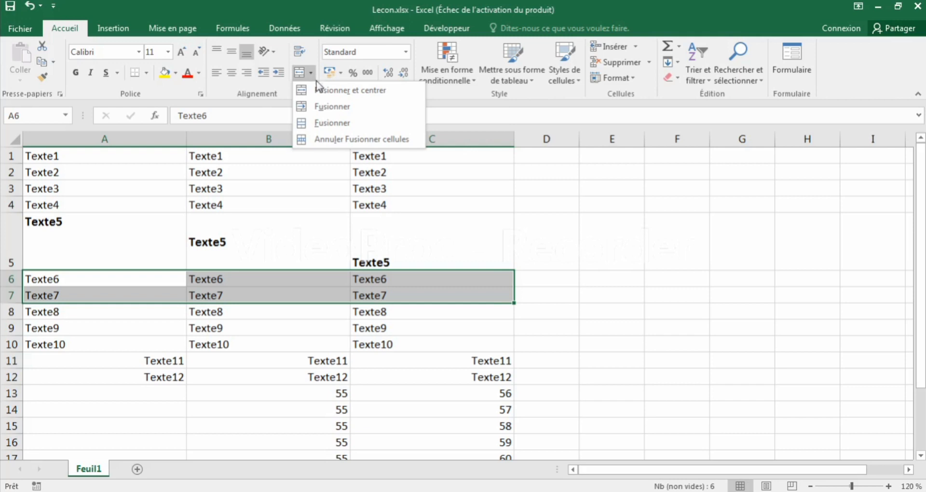
left_click(321, 92)
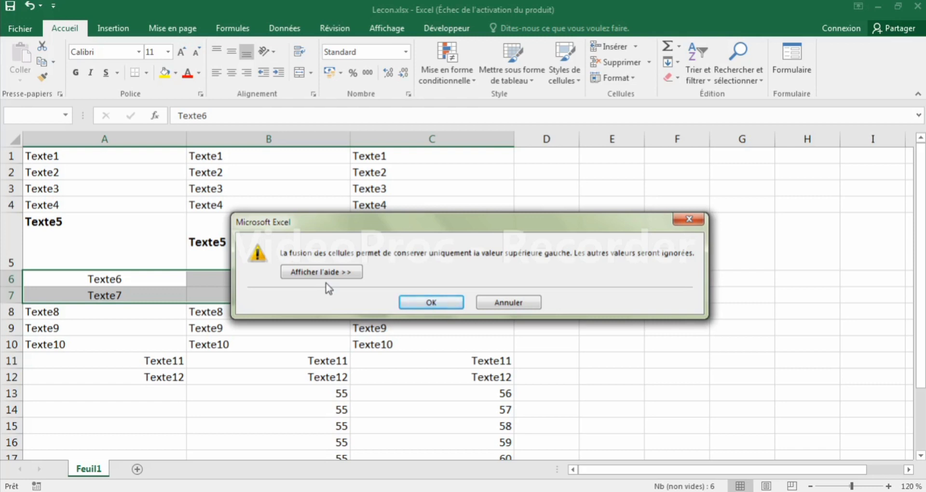
left_click(420, 304)
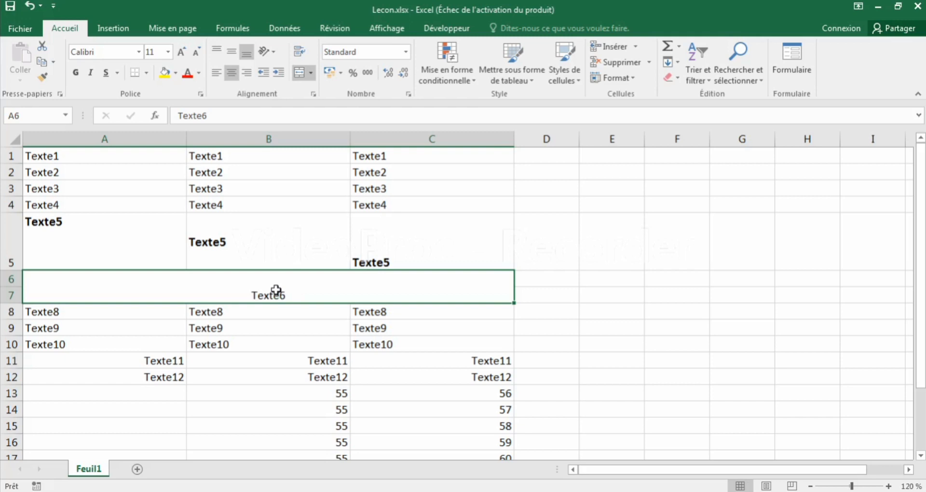
Step: Test left and right alignment, then set Texte6 to middle and centre alignment
left_click(311, 76)
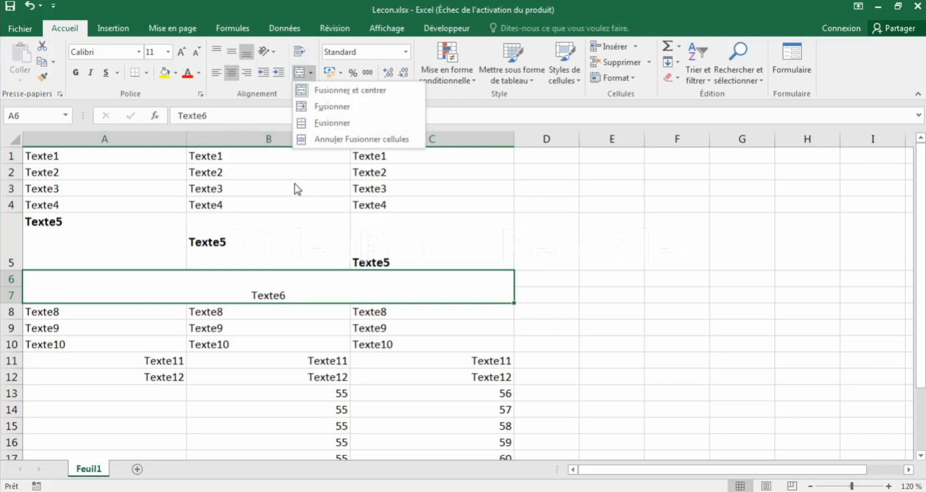
left_click(219, 74)
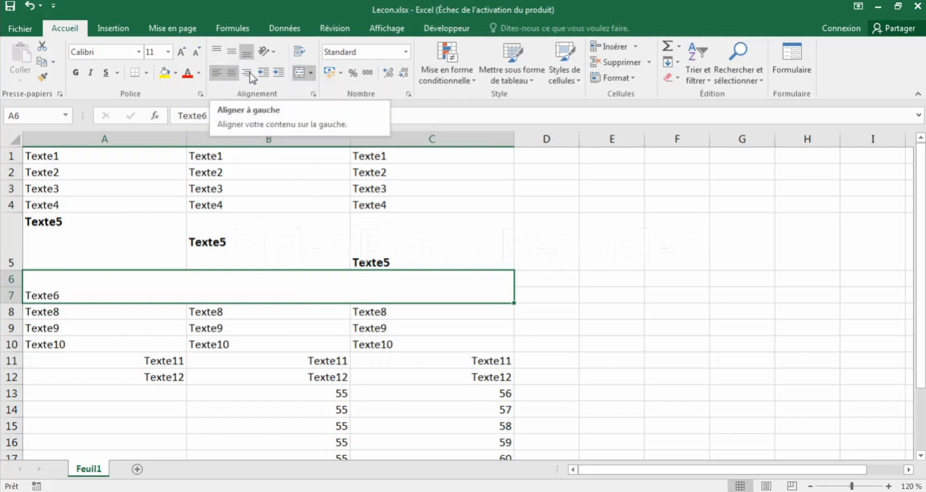
left_click(244, 73)
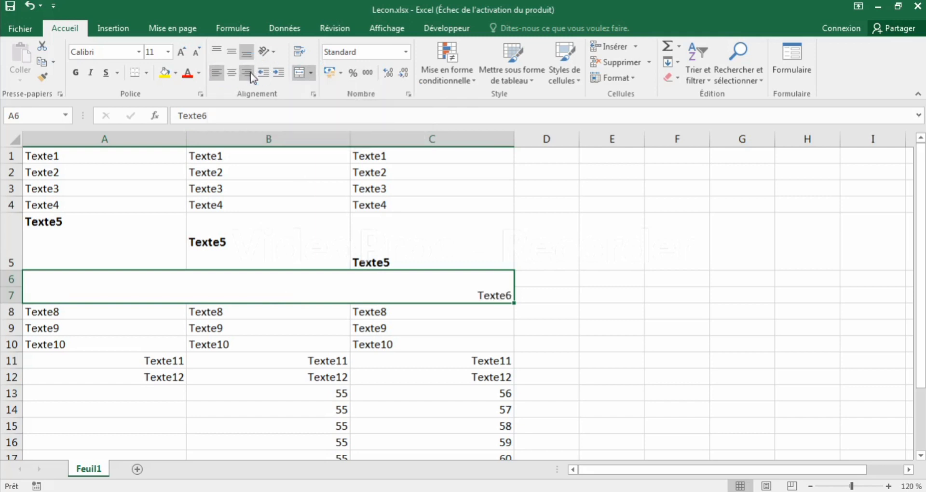
left_click(232, 54)
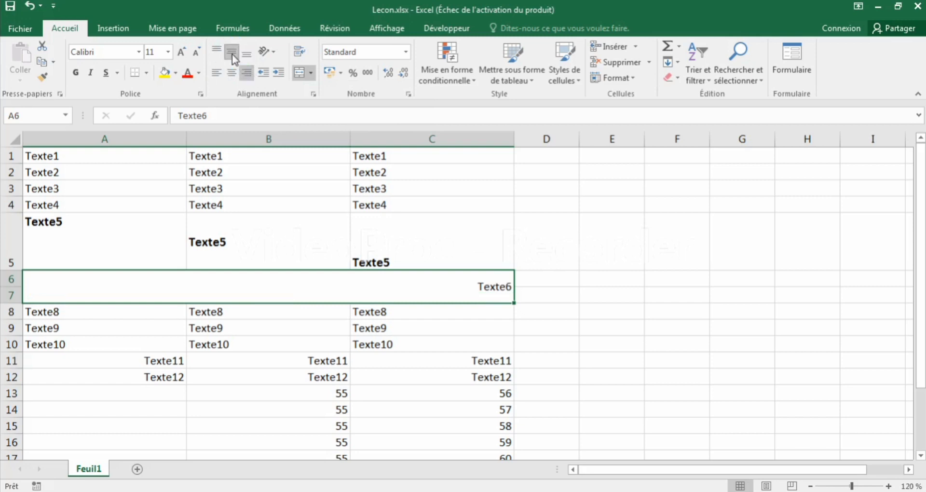
left_click(233, 73)
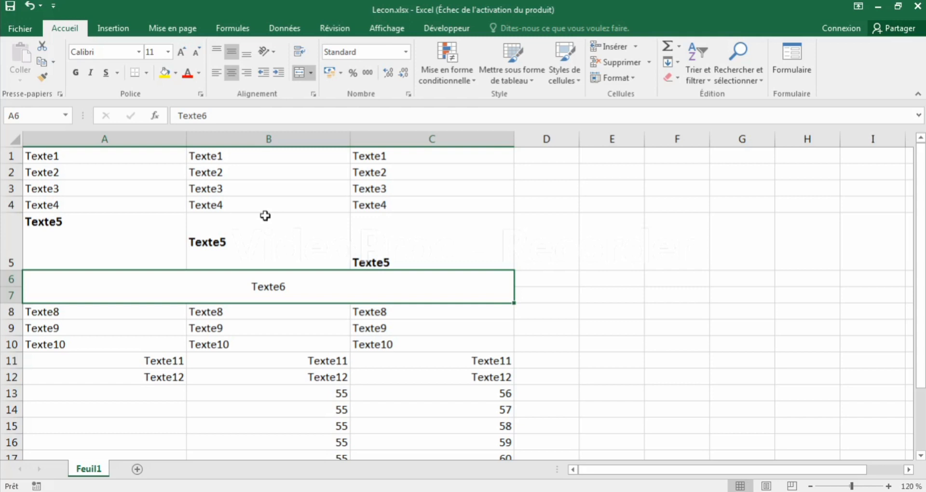
Step: Give cell B4 (Texte4) a blue theme fill, then select the merged Texte6 cell
left_click(224, 207)
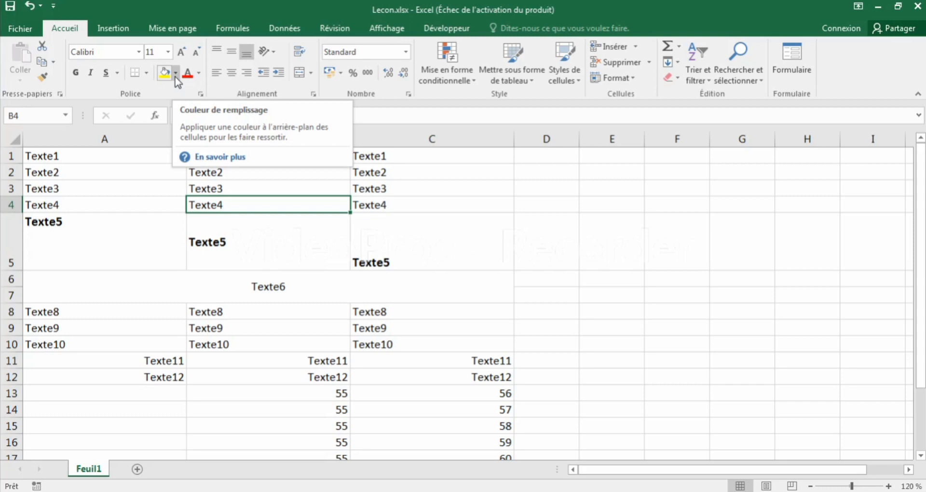
left_click(176, 76)
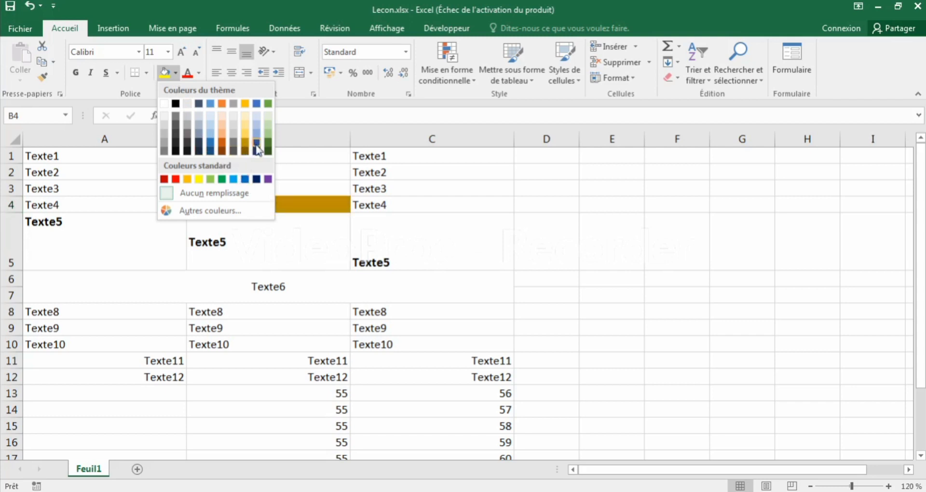
left_click(257, 105)
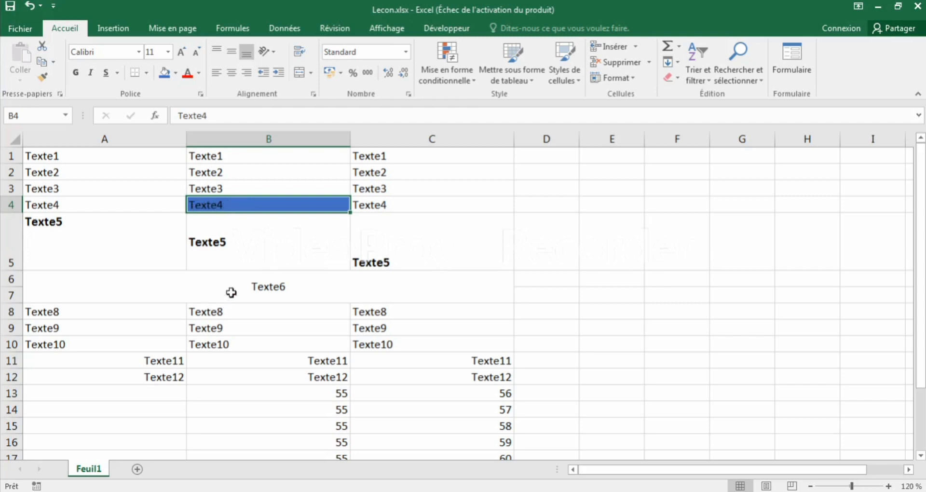
left_click(250, 288)
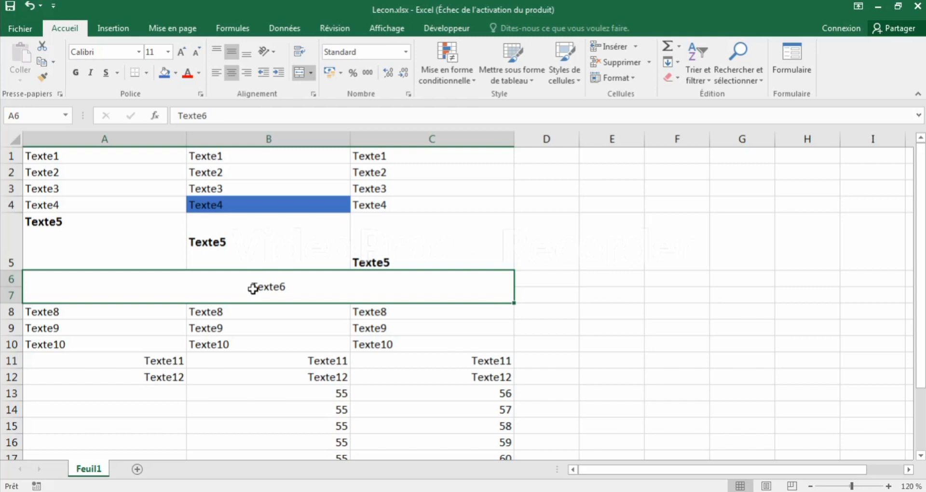
Step: Format the merged Texte6 as red, bold, 28-point text
left_click(200, 75)
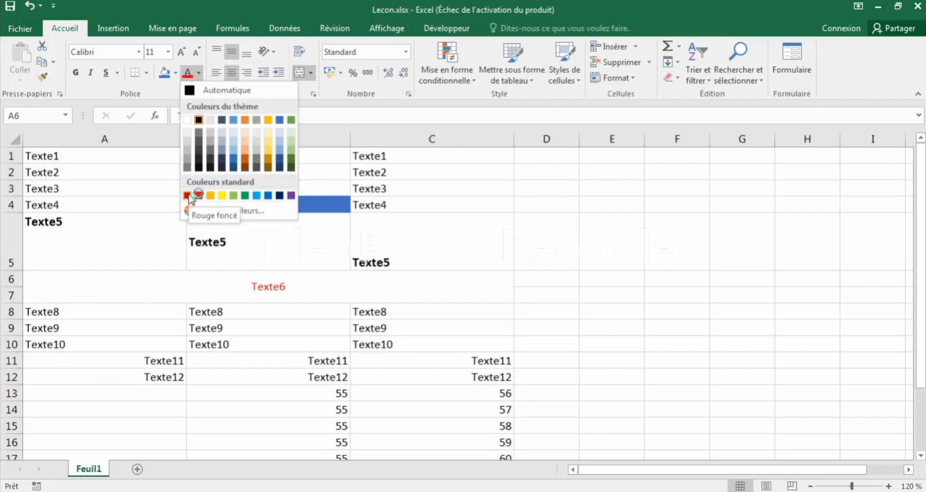
left_click(189, 195)
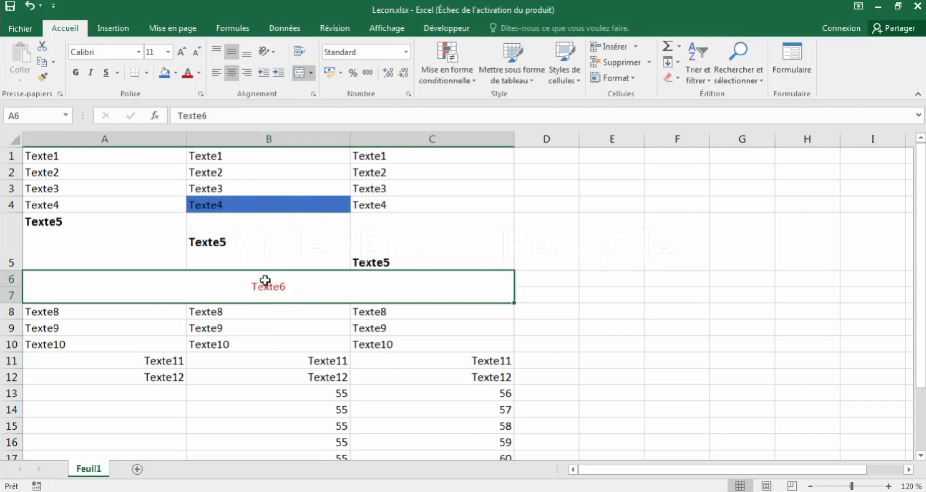
left_click(79, 80)
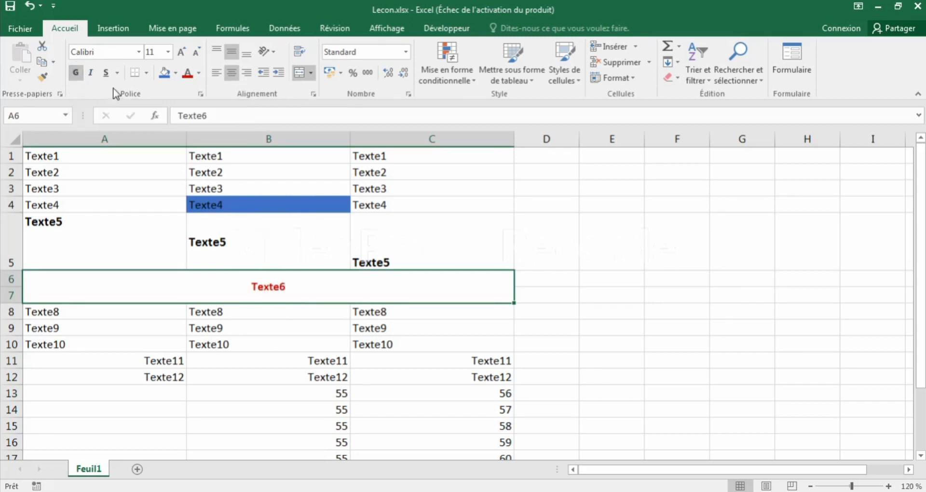
left_click(169, 54)
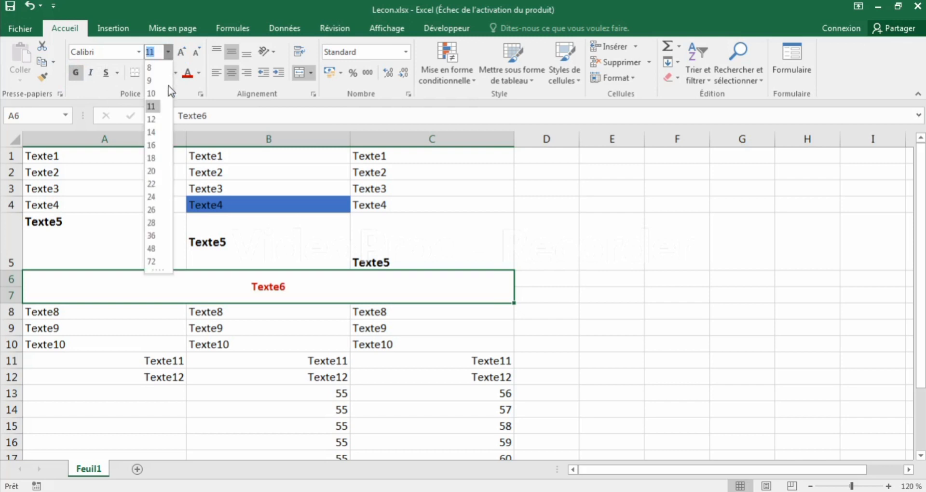
left_click(154, 222)
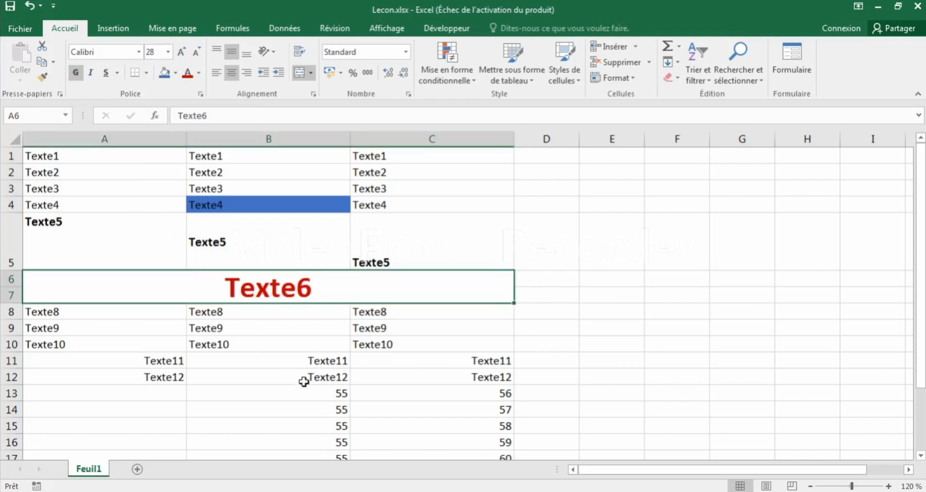